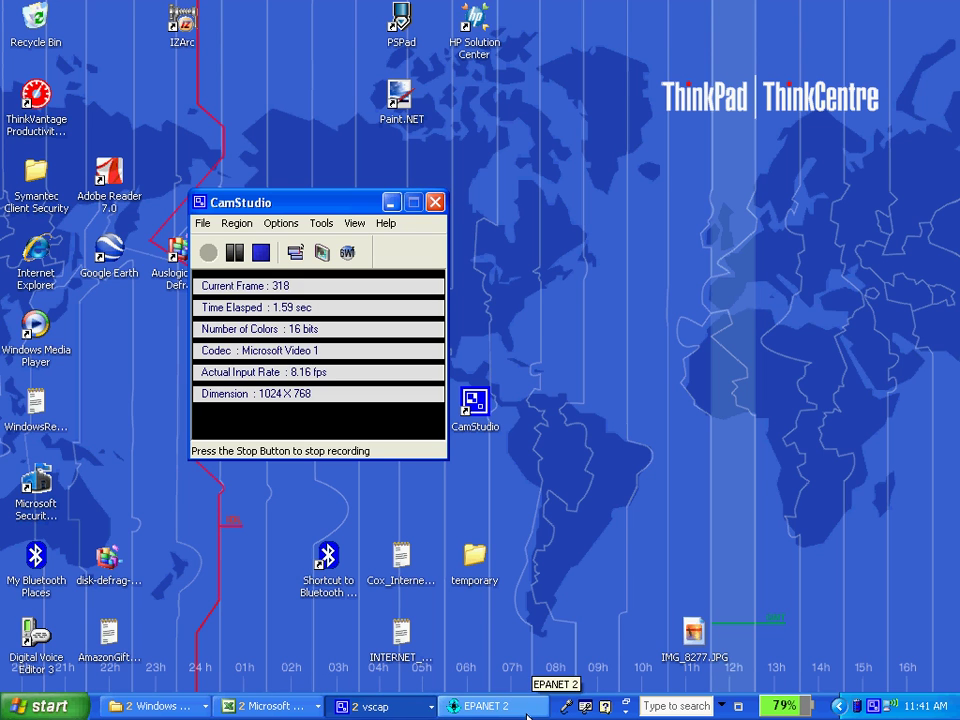
# - Bring EPANET 2 forward and hide the map's backdrop image from the View menu
pyautogui.click(527, 713)
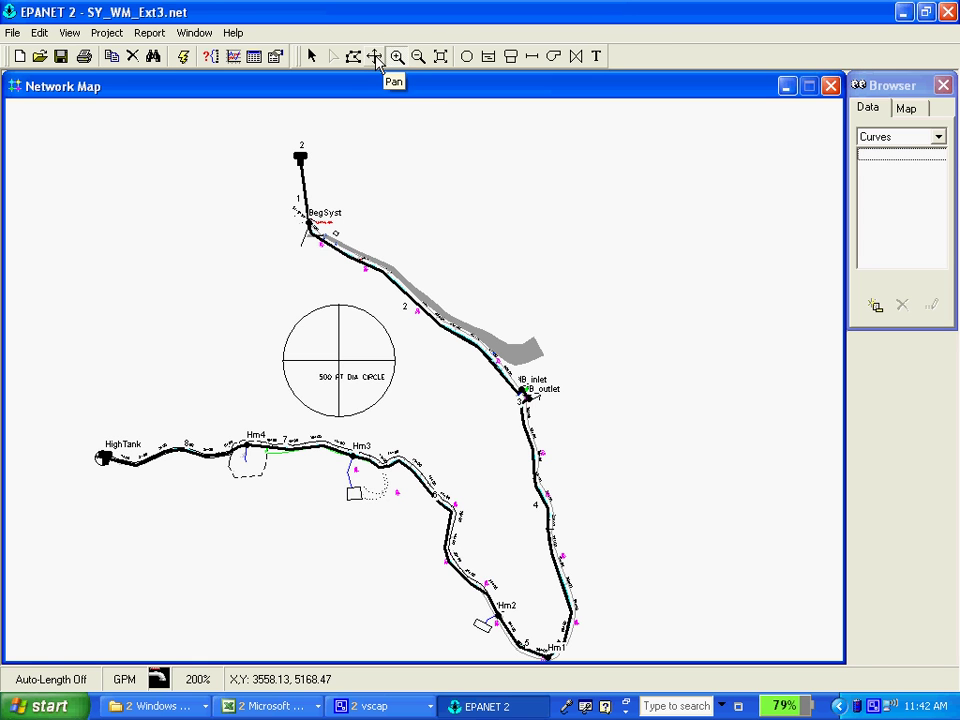
pyautogui.click(80, 40)
pyautogui.moveTo(122, 77)
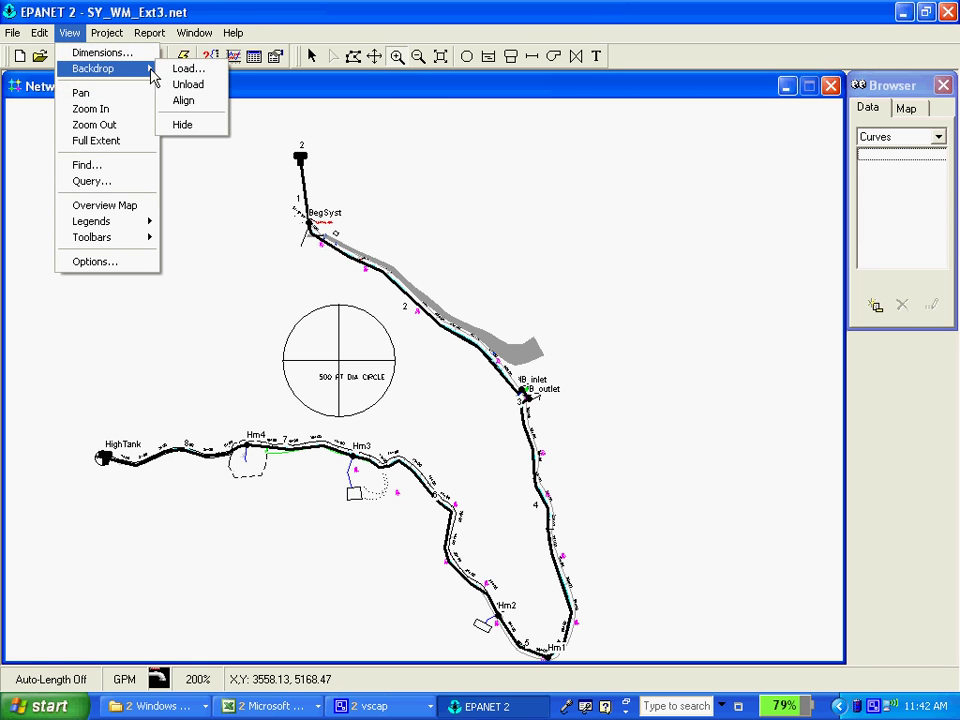
pyautogui.click(184, 127)
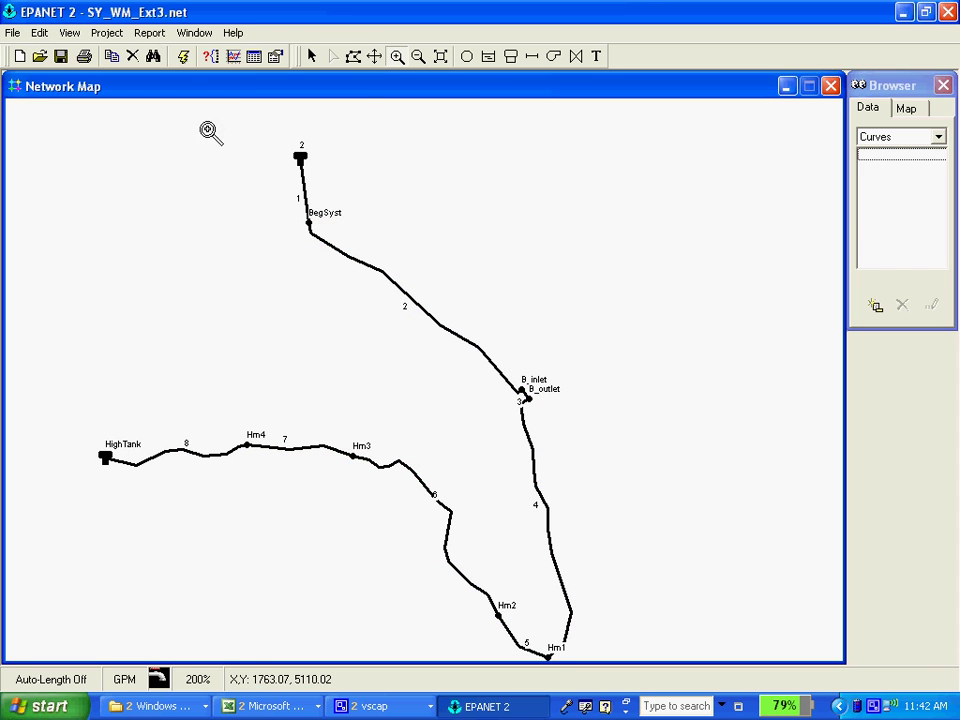
# - Zoom and pan so B_inlet, B_outlet and pipe 3 sit centred, then resume selecting
pyautogui.click(397, 57)
pyautogui.moveTo(455, 348); pyautogui.dragTo(587, 420)
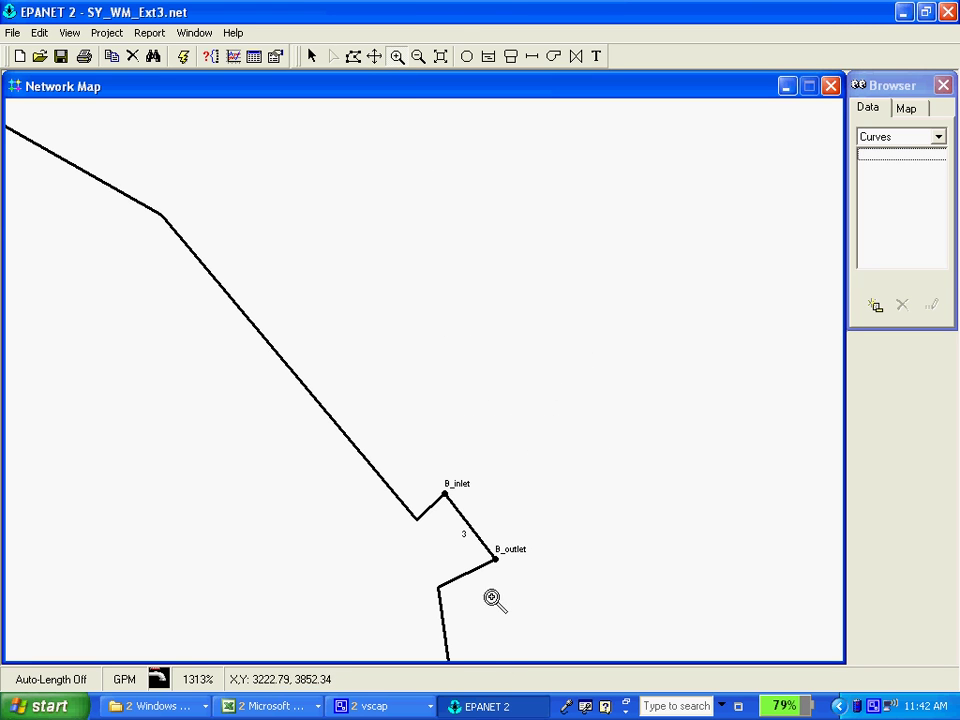
pyautogui.click(375, 57)
pyautogui.moveTo(411, 585); pyautogui.dragTo(386, 364)
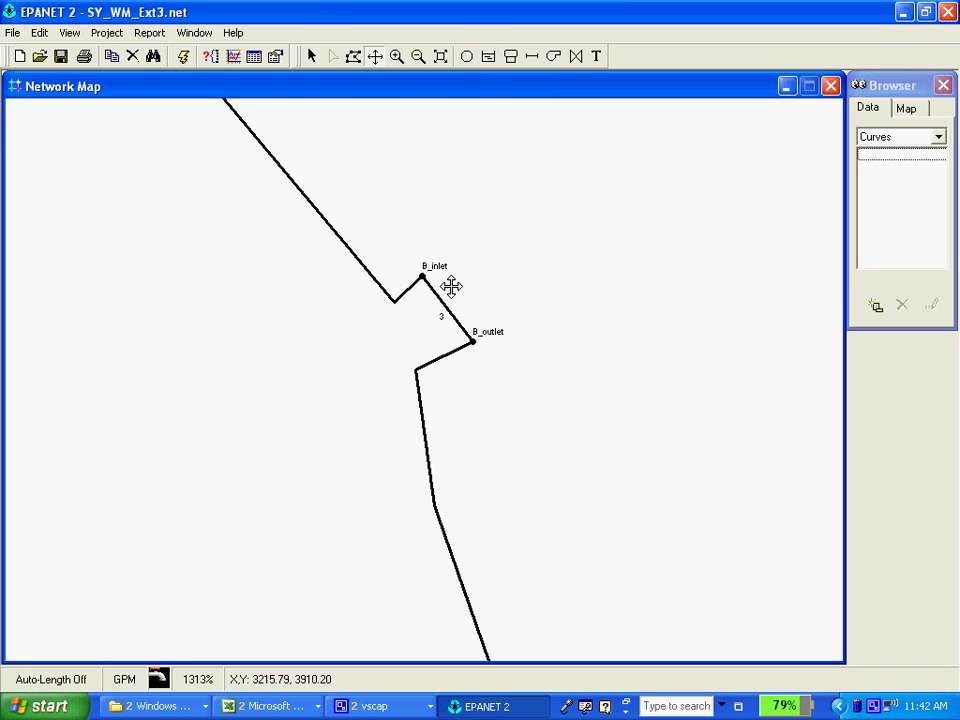
pyautogui.click(313, 58)
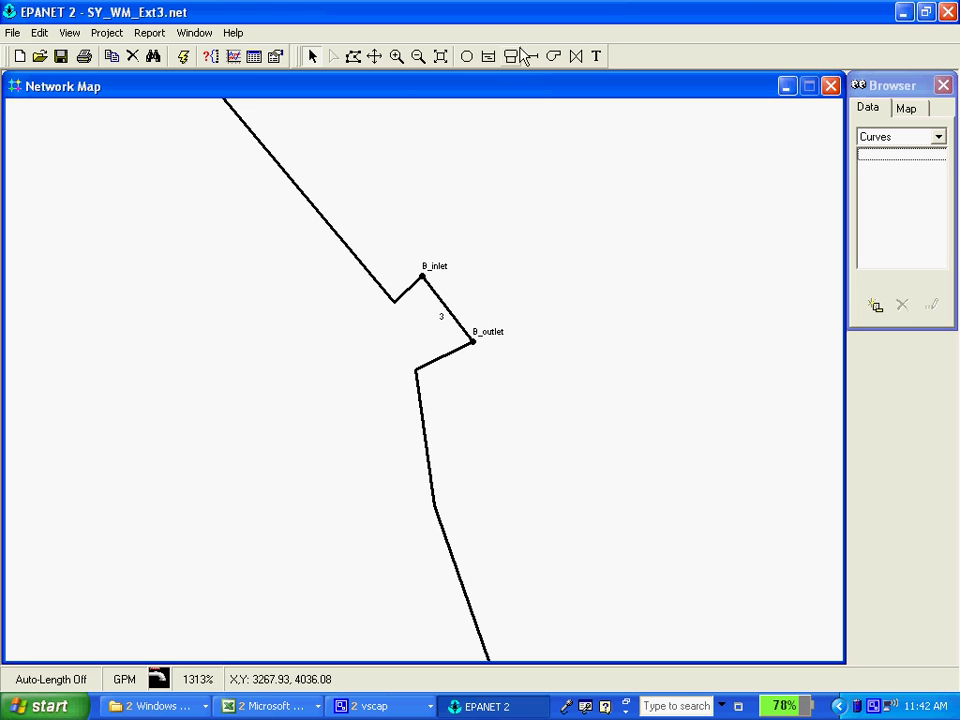
# - Delete pipe 3 between B_inlet and B_outlet from the network
pyautogui.click(447, 310)
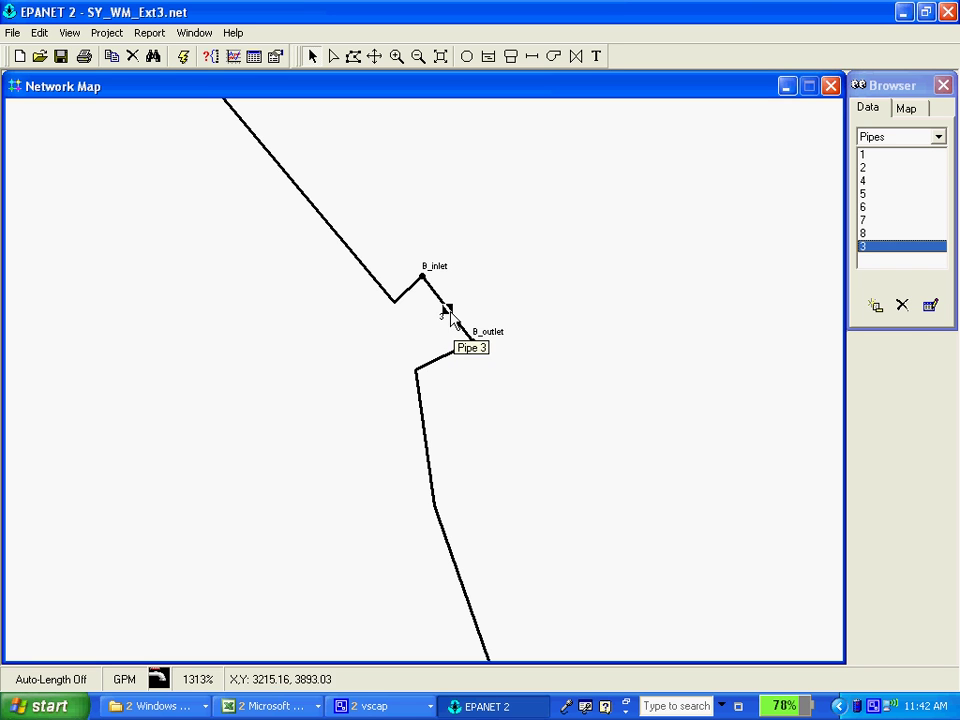
pyautogui.click(903, 308)
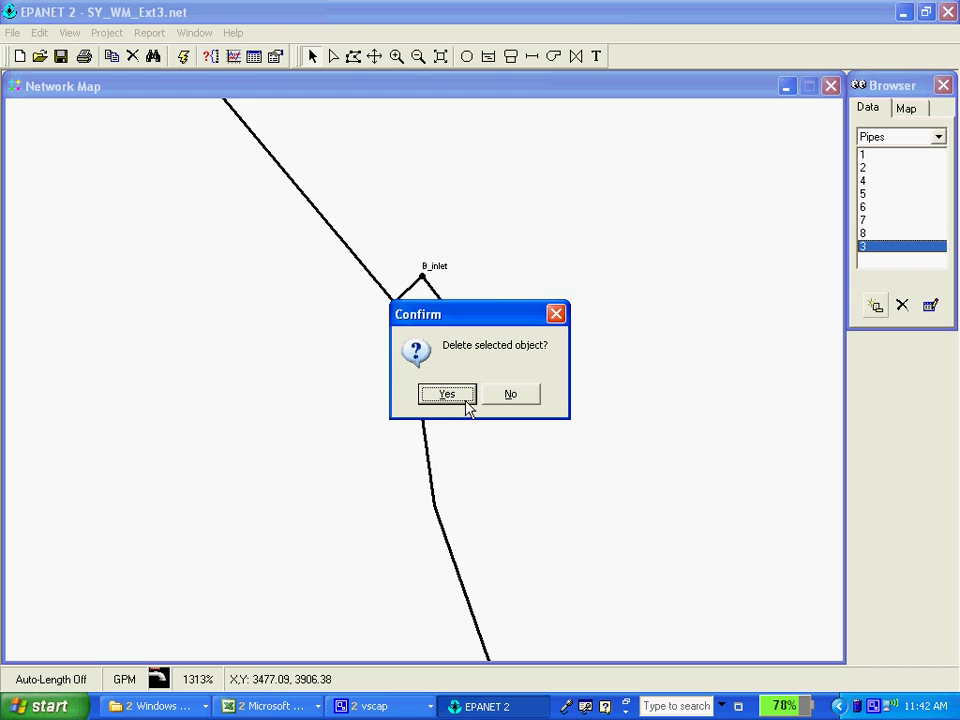
pyautogui.click(467, 402)
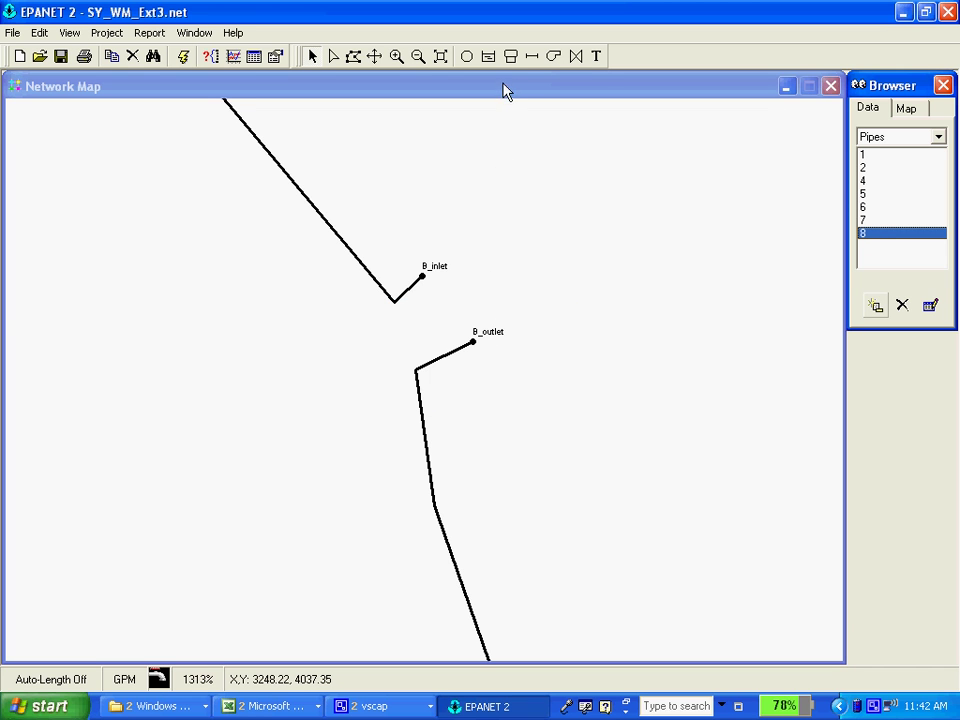
# - Draw a new pump from B_inlet to B_outlet
pyautogui.click(557, 62)
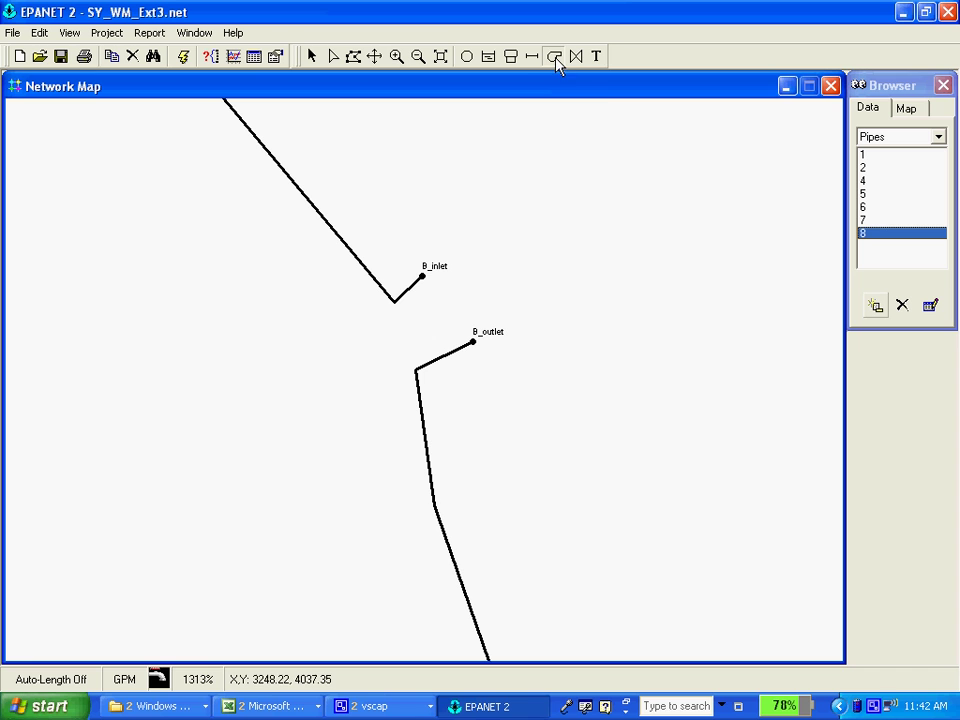
pyautogui.click(422, 276)
pyautogui.click(476, 335)
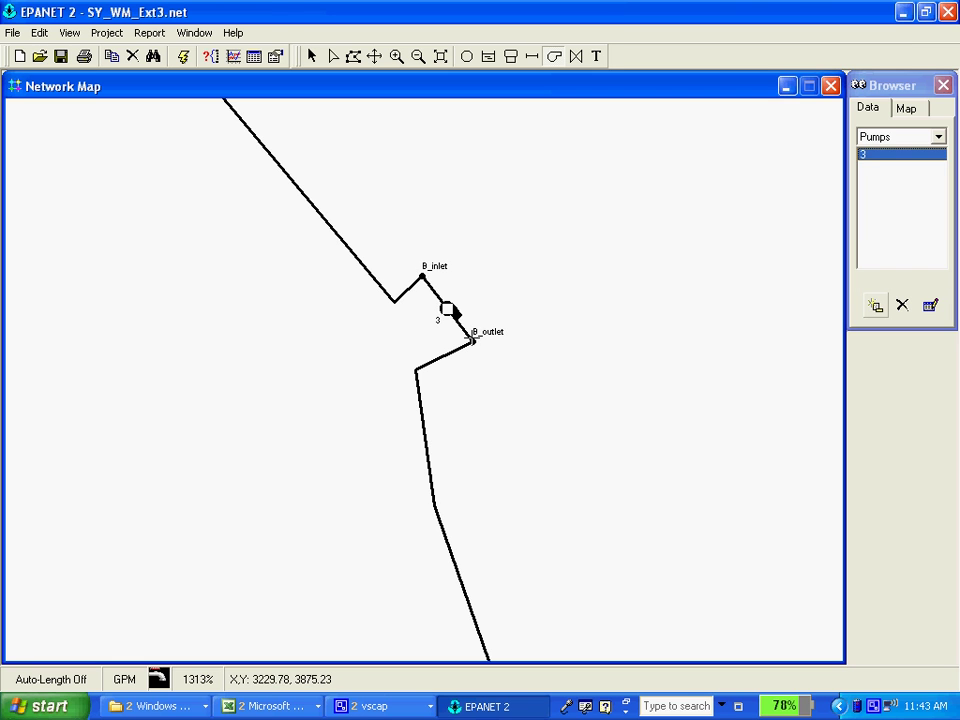
pyautogui.click(313, 58)
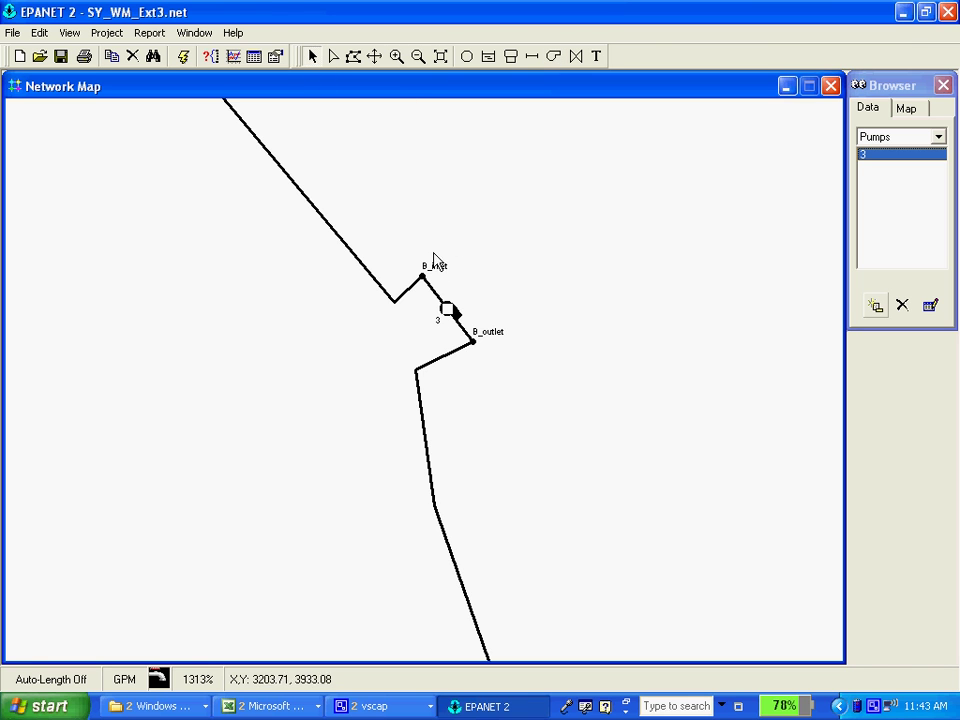
# - Open pump 3's Property Editor and scroll to its empty Pump Curve and Pattern rows
pyautogui.doubleClick(449, 310)
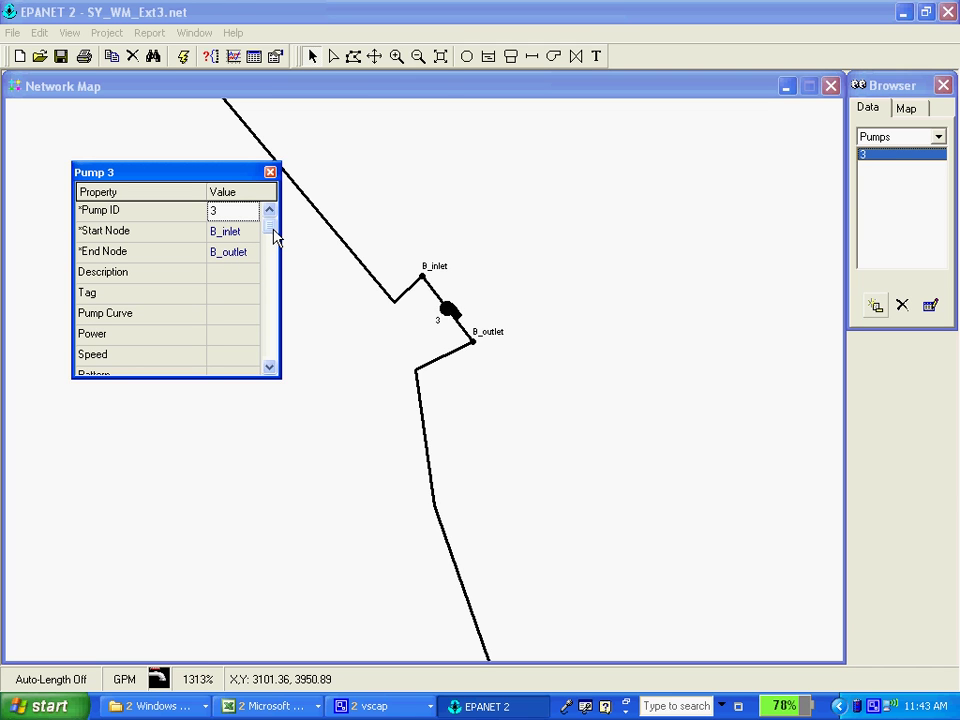
pyautogui.moveTo(274, 232); pyautogui.dragTo(258, 388)
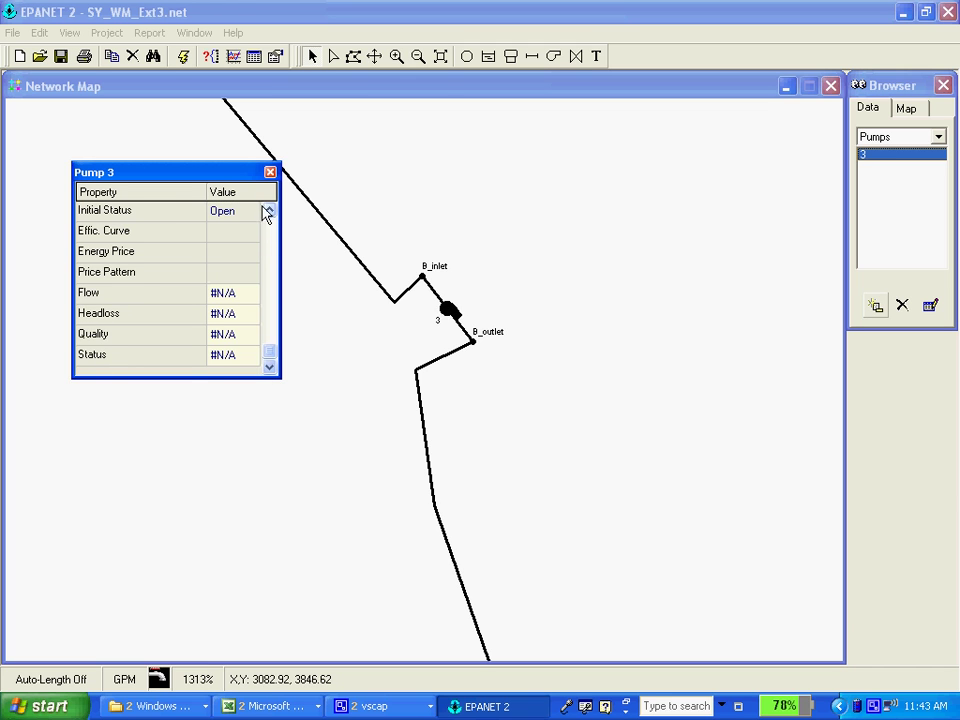
pyautogui.click(270, 214)
pyautogui.click(269, 213)
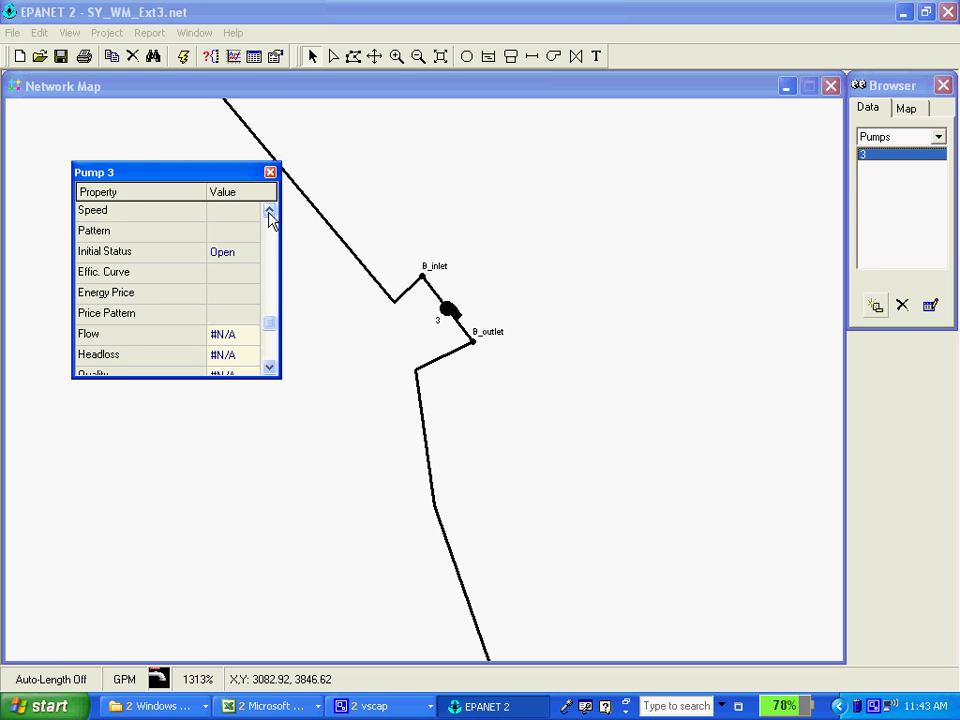
pyautogui.click(269, 213)
pyautogui.click(269, 213)
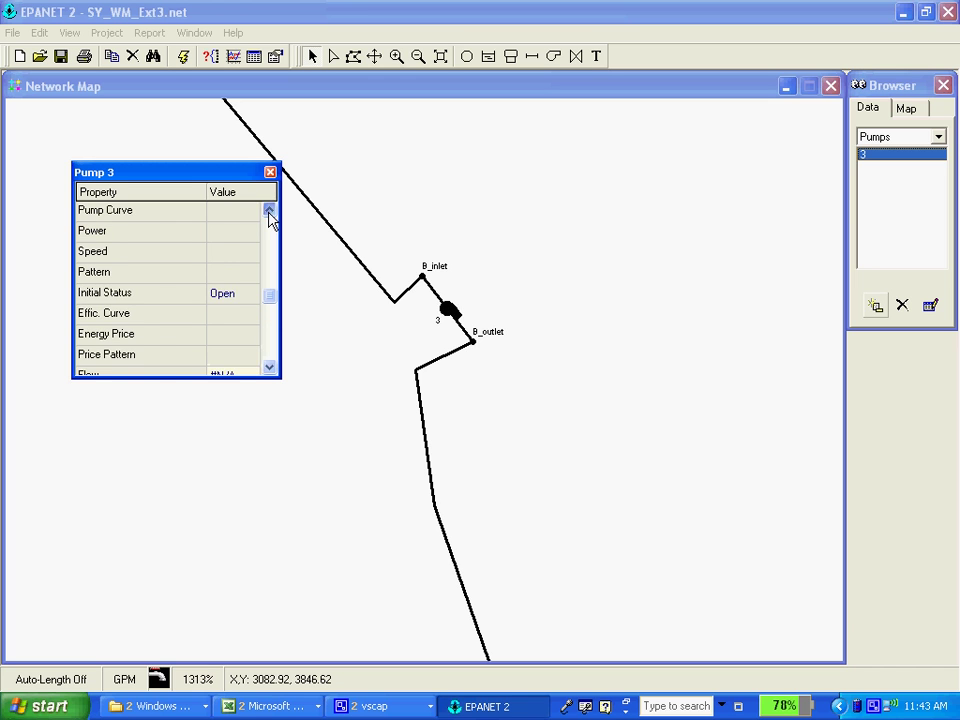
pyautogui.click(269, 213)
pyautogui.click(269, 213)
pyautogui.click(269, 213)
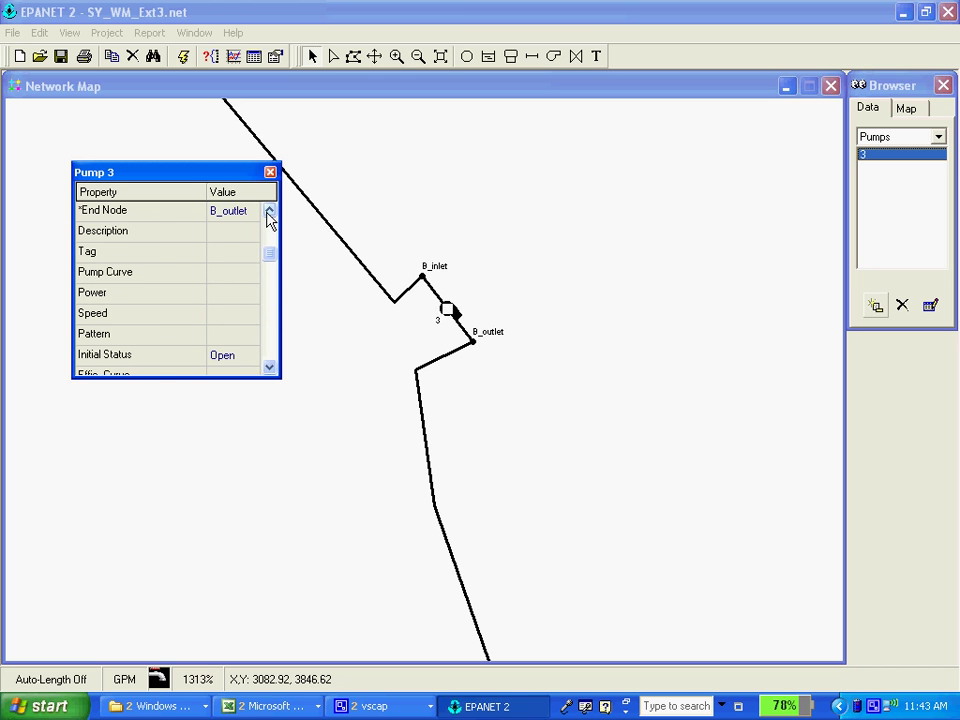
pyautogui.click(233, 274)
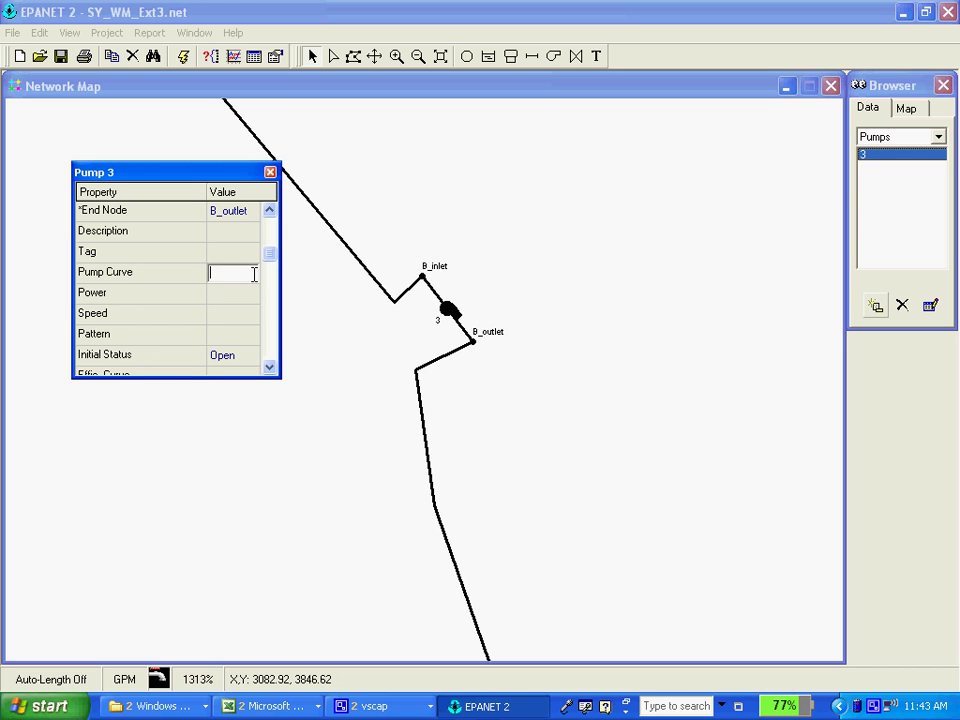
pyautogui.click(233, 337)
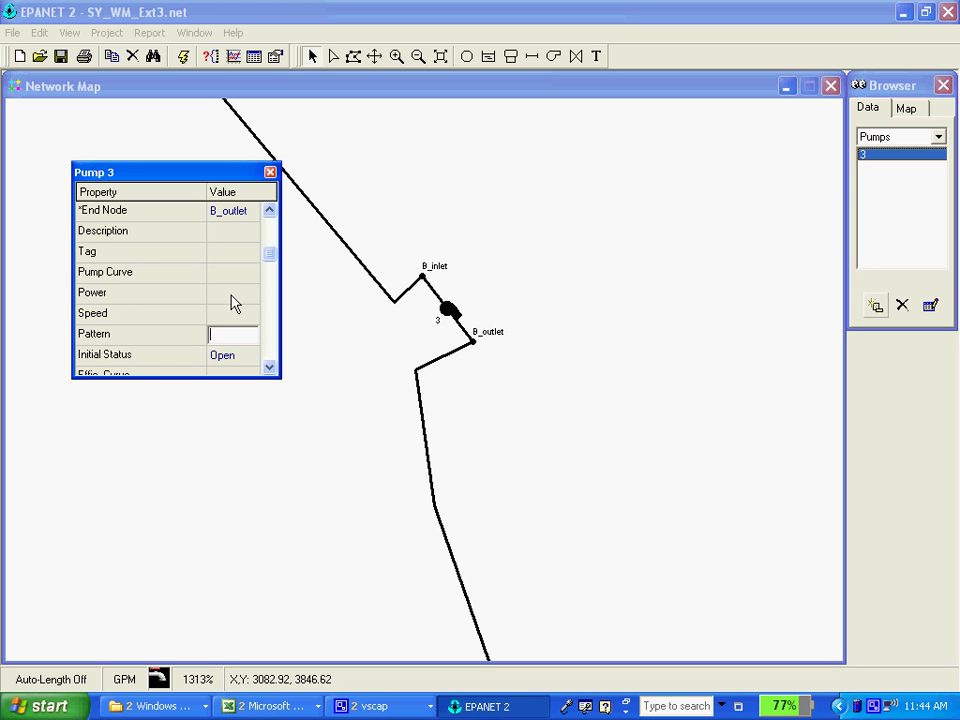
# - Close pump 3's properties and add a new curve from the Browser's Curves category
pyautogui.click(236, 292)
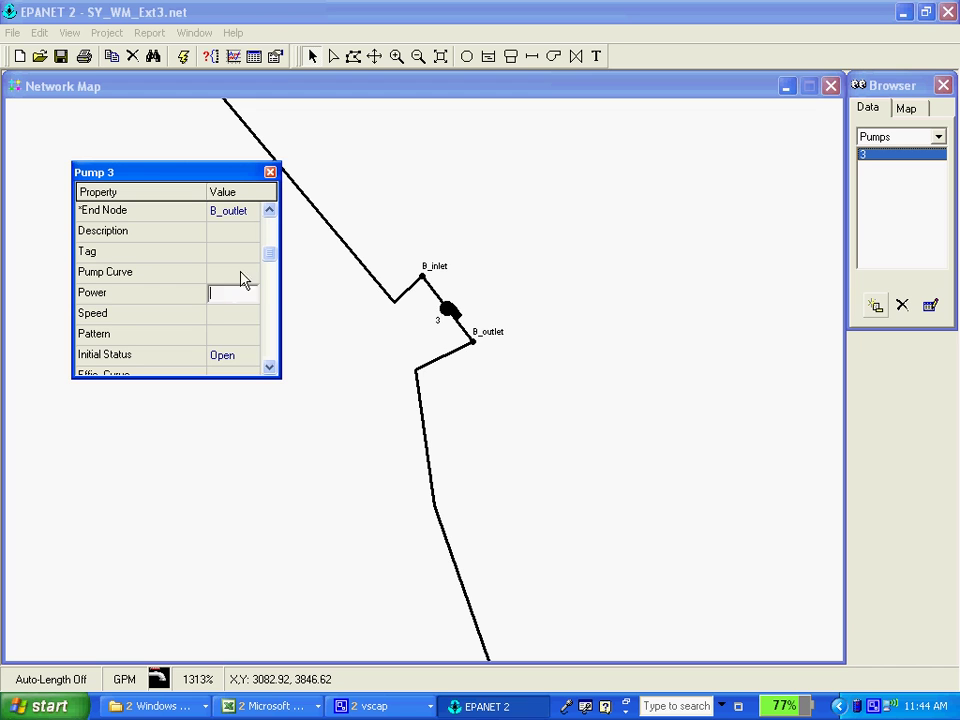
pyautogui.click(270, 172)
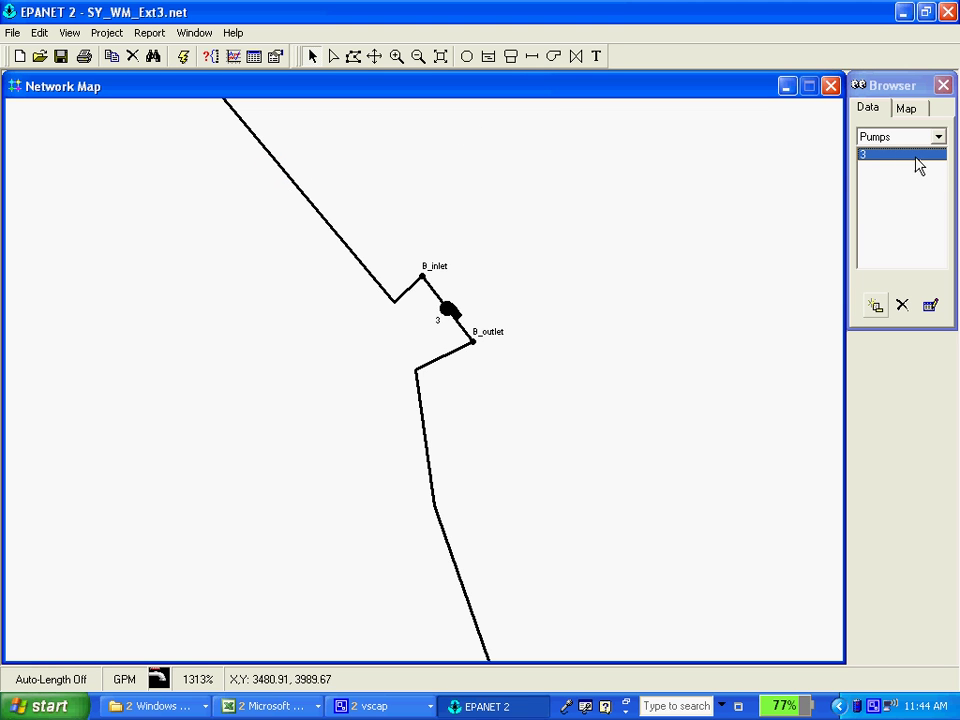
pyautogui.click(941, 140)
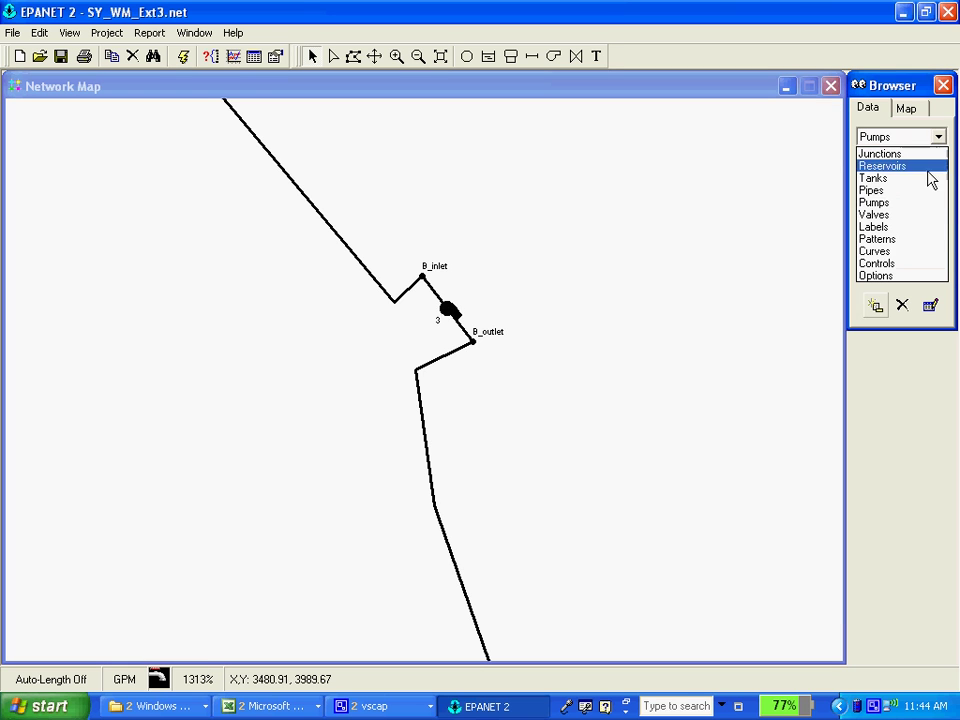
pyautogui.click(922, 253)
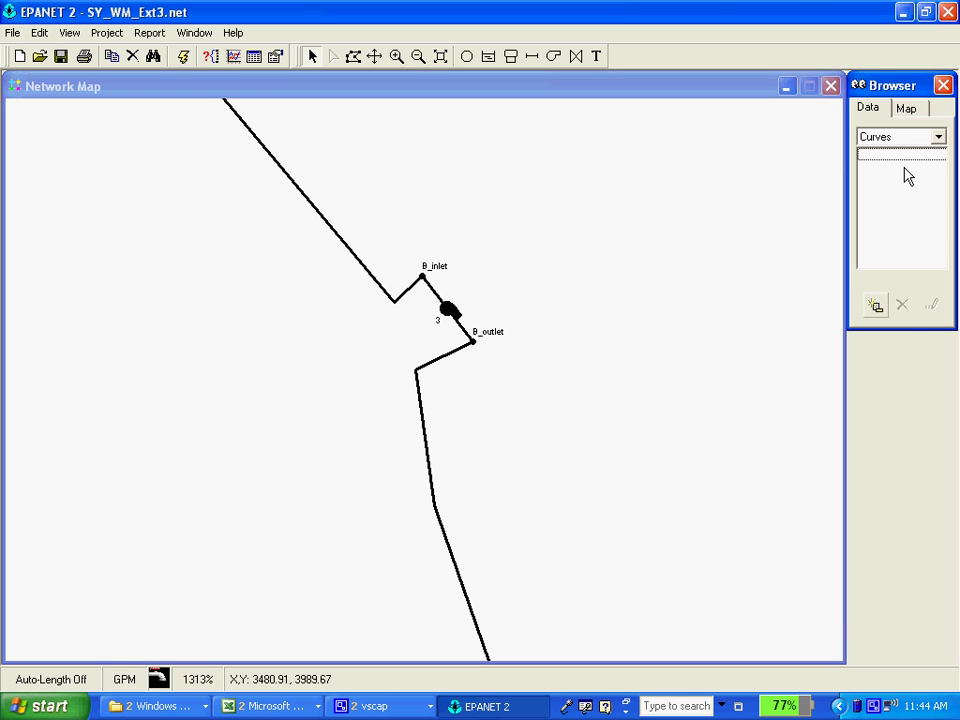
pyautogui.click(874, 308)
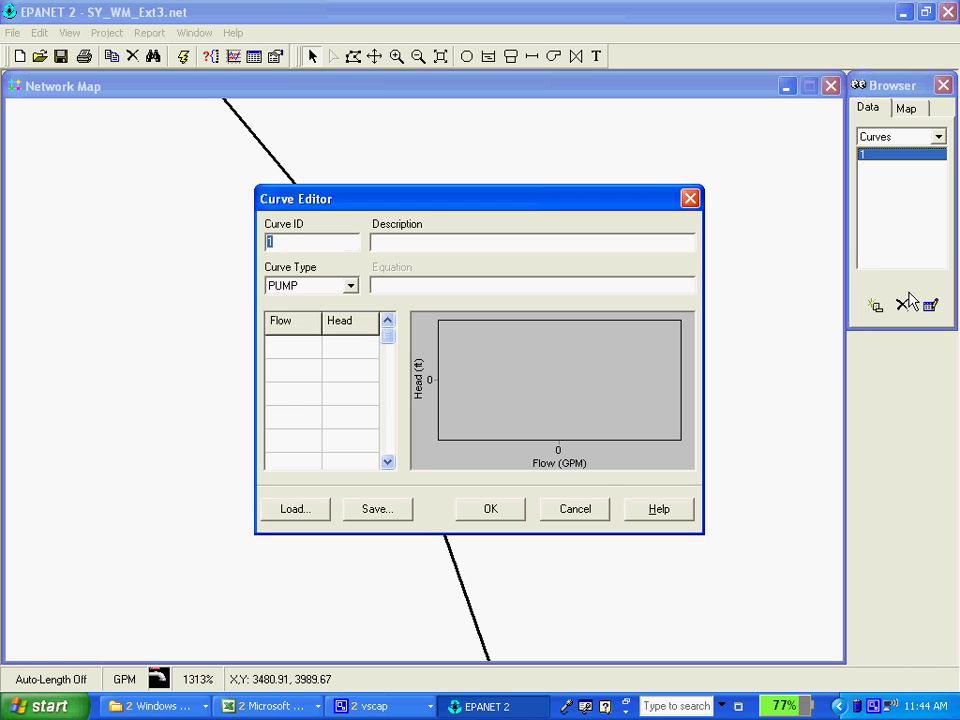
# - Keep the Curve Type of curve Goulds7StageSVG set to PUMP
pyautogui.moveTo(540, 203); pyautogui.dragTo(515, 159)
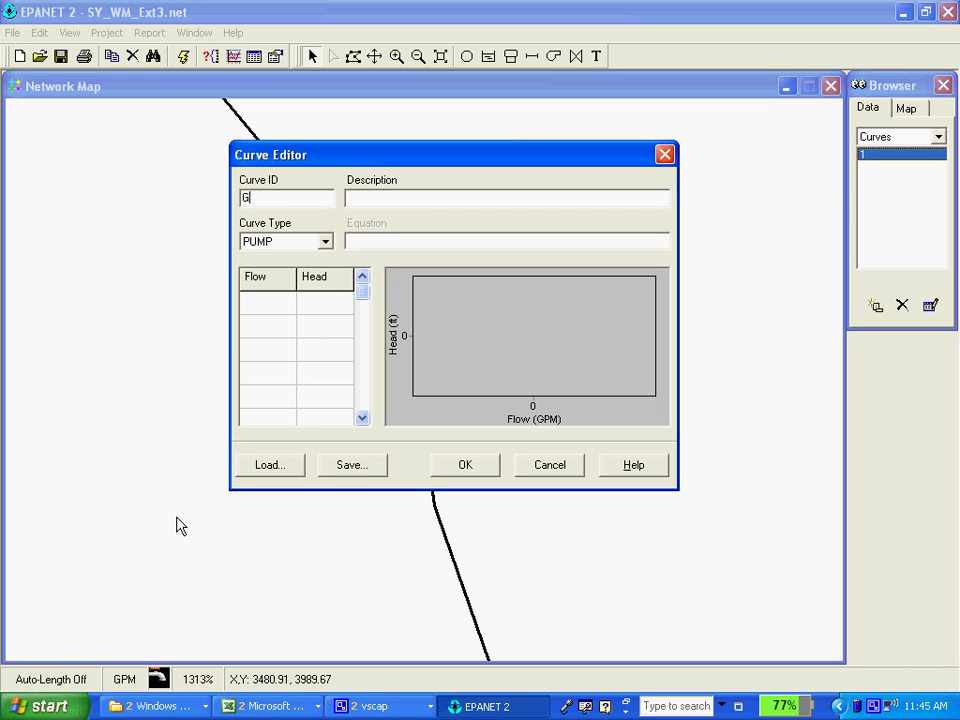
pyautogui.write('lds7StageSVG')
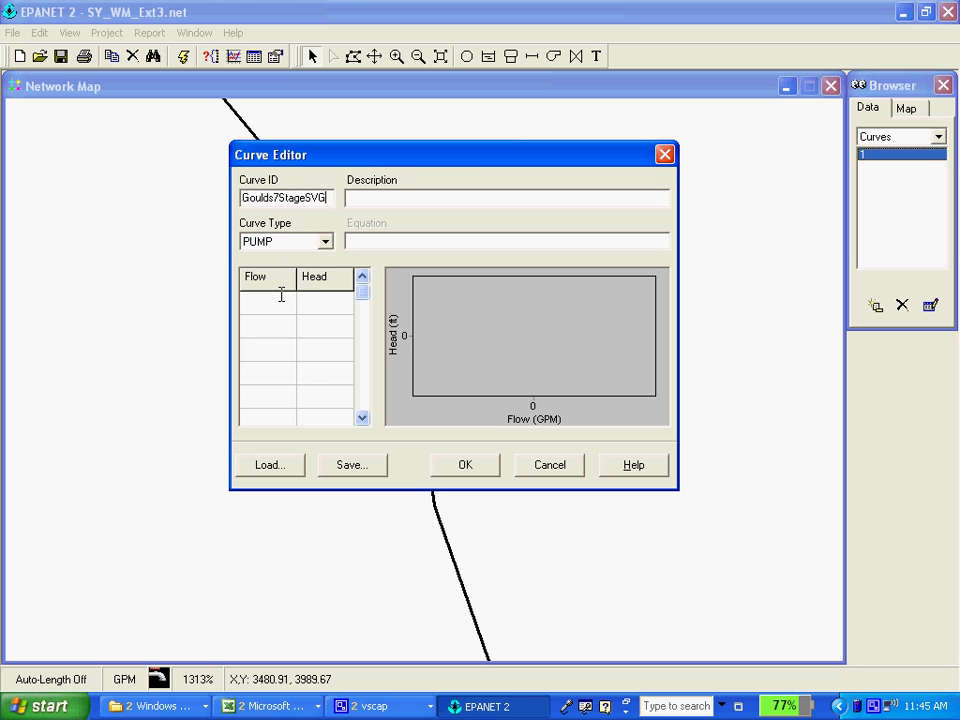
pyautogui.click(327, 244)
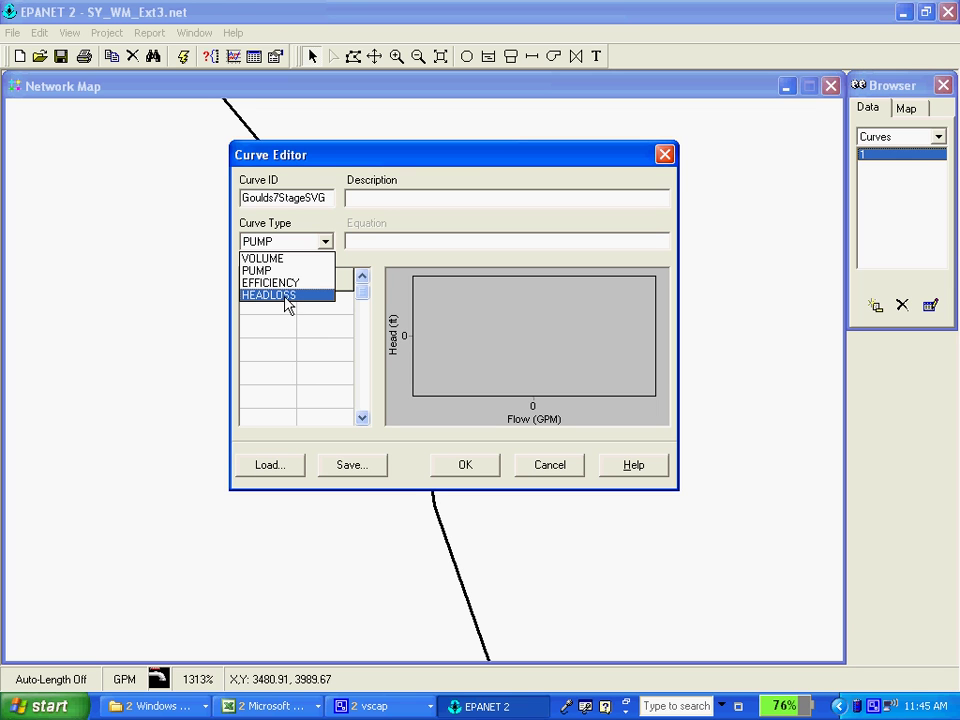
pyautogui.click(325, 232)
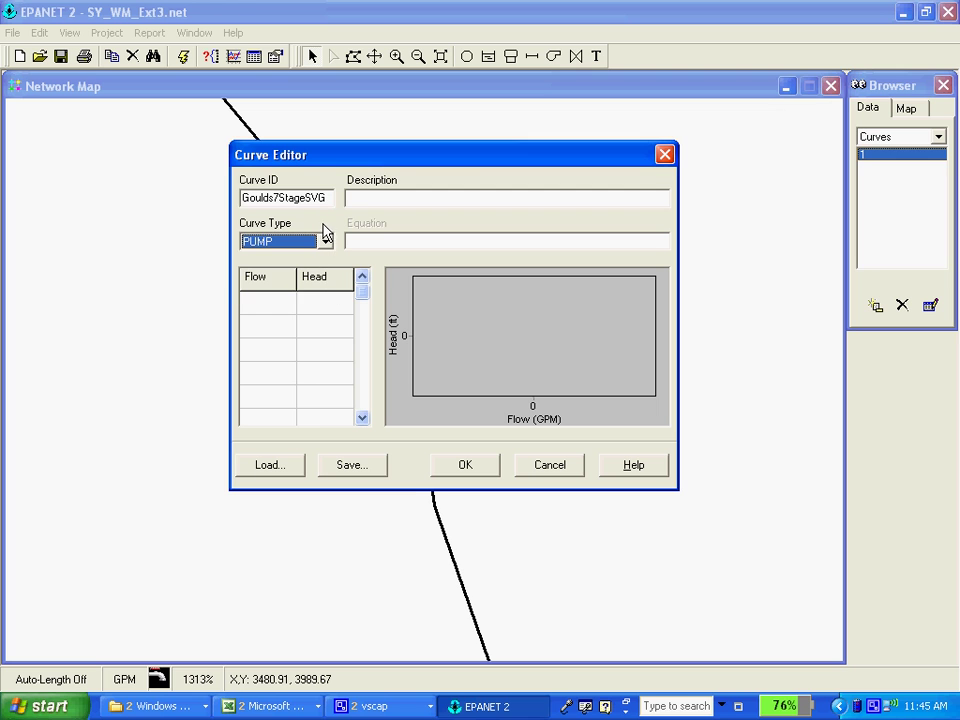
# - Enter curve points 0 GPM at 318 ft and 5 GPM at 298 ft
pyautogui.click(273, 303)
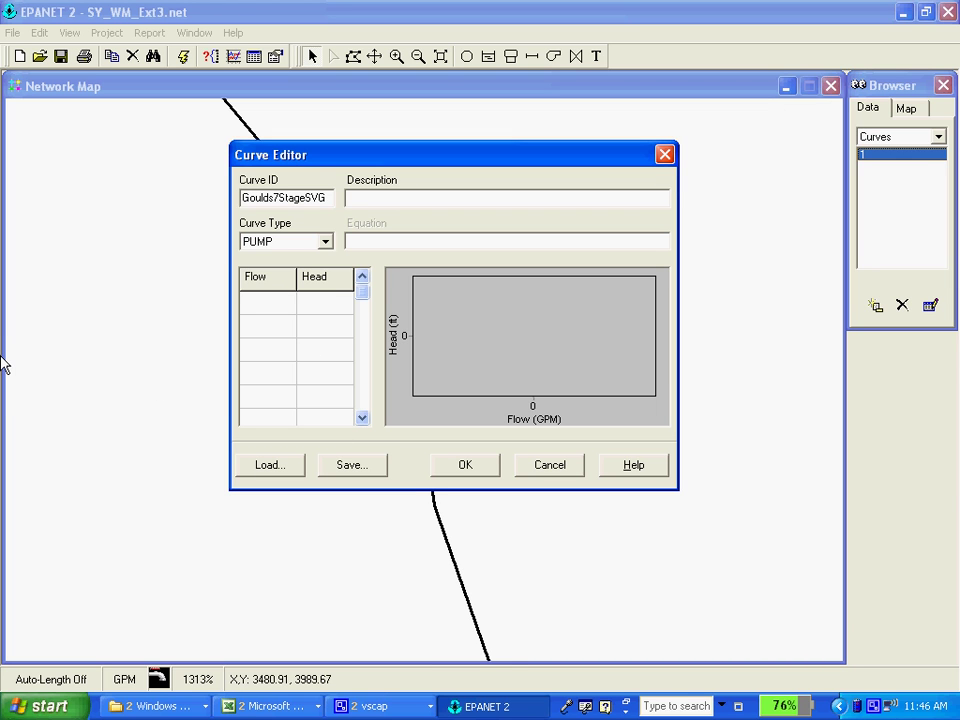
pyautogui.write('0')
pyautogui.press('Tab')
pyautogui.write('318')
pyautogui.press('Return')
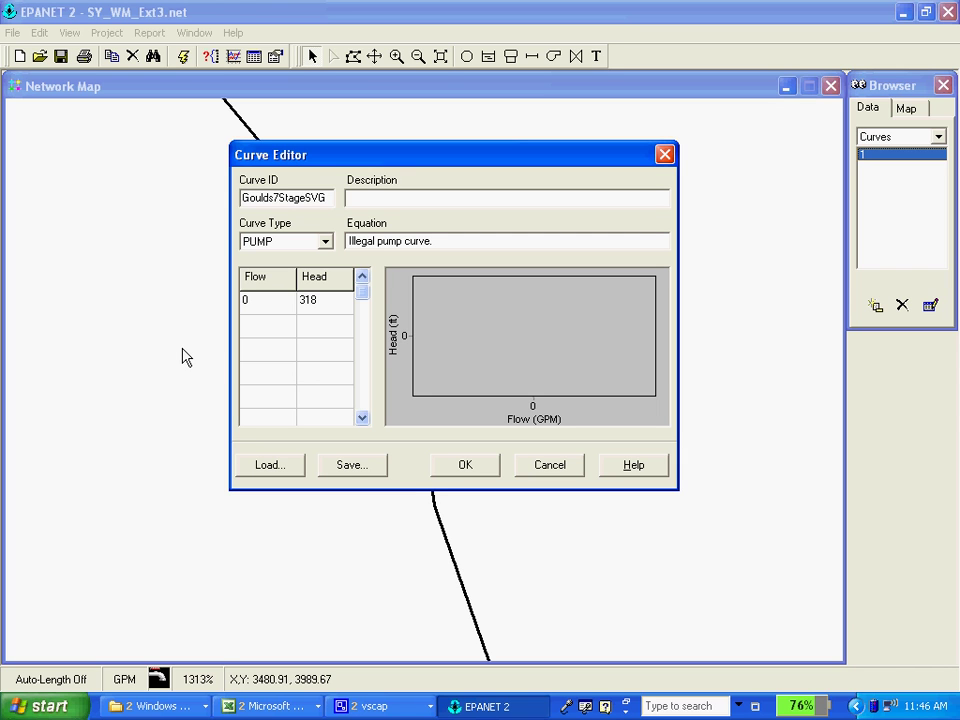
pyautogui.write('5')
pyautogui.press('Tab')
pyautogui.write('298')
pyautogui.click(280, 367)
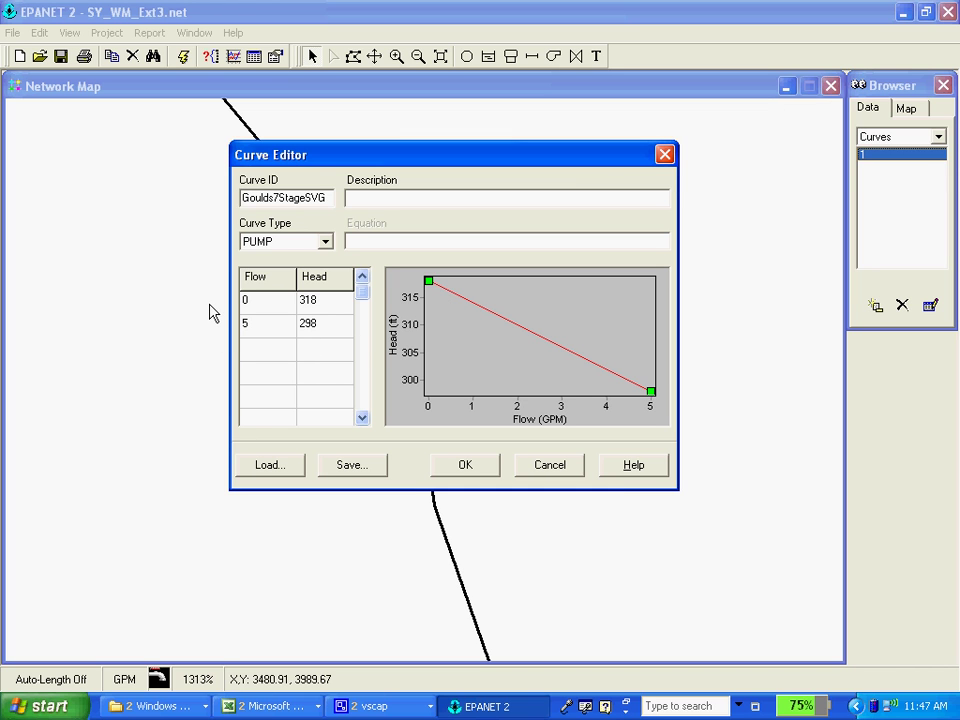
# - Add Flow/Head points 10/280, 15/20 and 20/247 to the curve grid
pyautogui.write('10')
pyautogui.press('Tab')
pyautogui.write('280')
pyautogui.click(268, 374)
pyautogui.write('15')
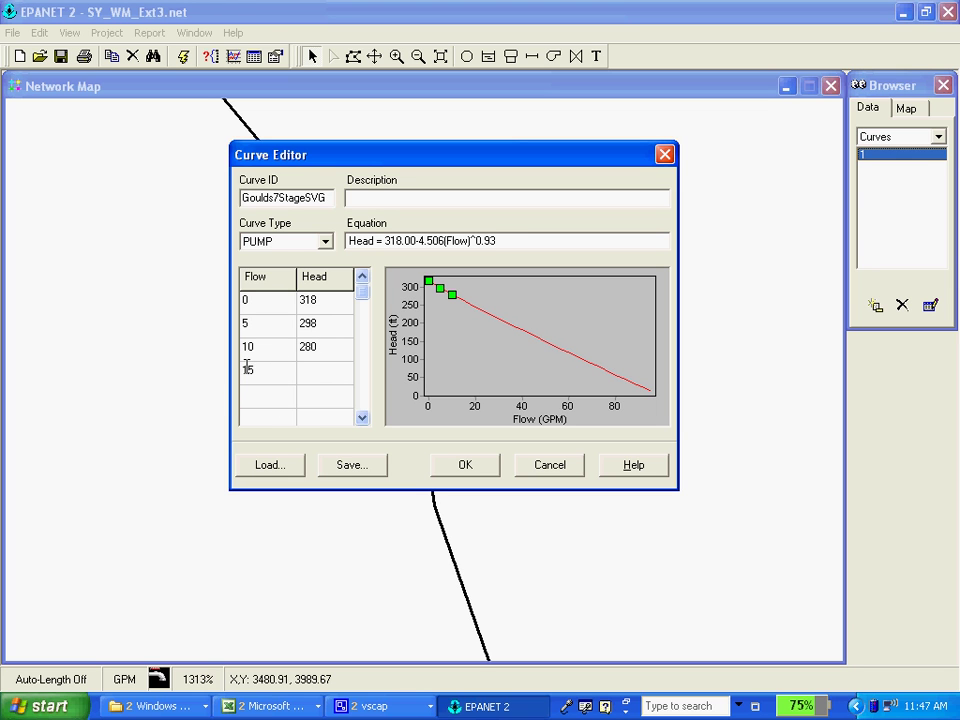
pyautogui.click(336, 374)
pyautogui.write('20')
pyautogui.click(268, 403)
pyautogui.write('20')
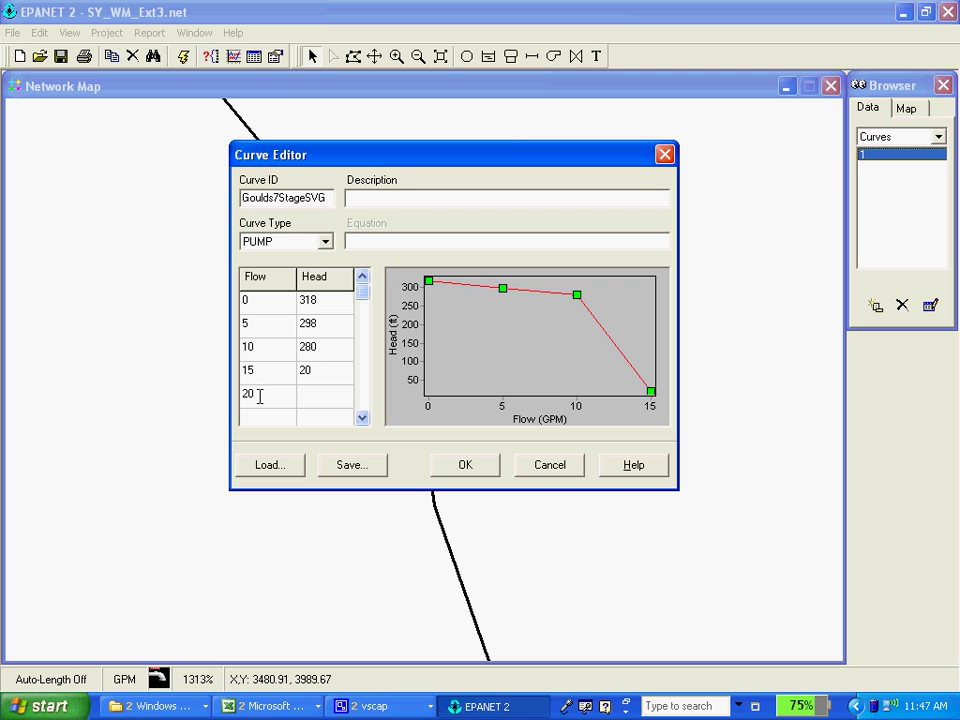
pyautogui.click(314, 394)
pyautogui.write('243')
pyautogui.click(270, 416)
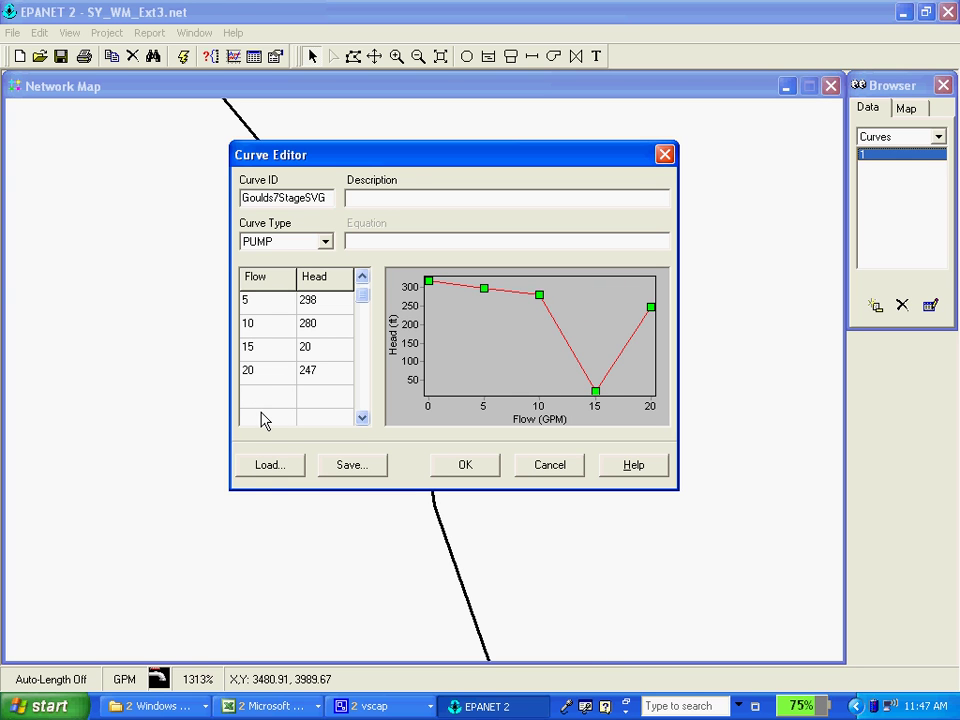
# - Add Flow/Head points 25/223, 30/193, 35/155 and 40/110 to finish the curve
pyautogui.write('25228')
pyautogui.click(264, 413)
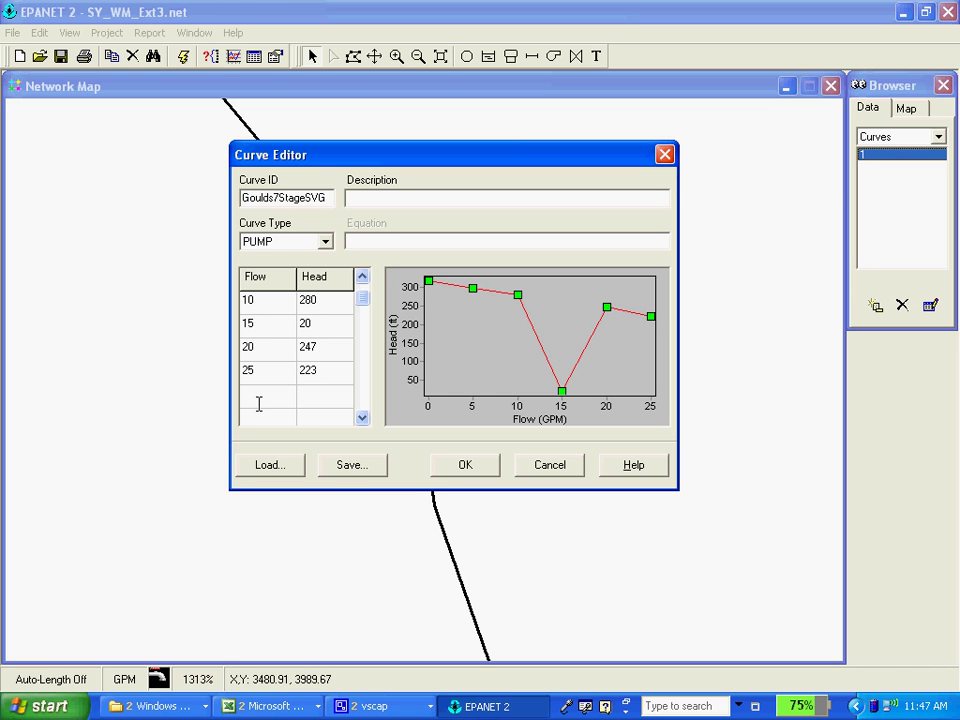
pyautogui.write('30')
pyautogui.press('Tab')
pyautogui.write('193')
pyautogui.click(264, 420)
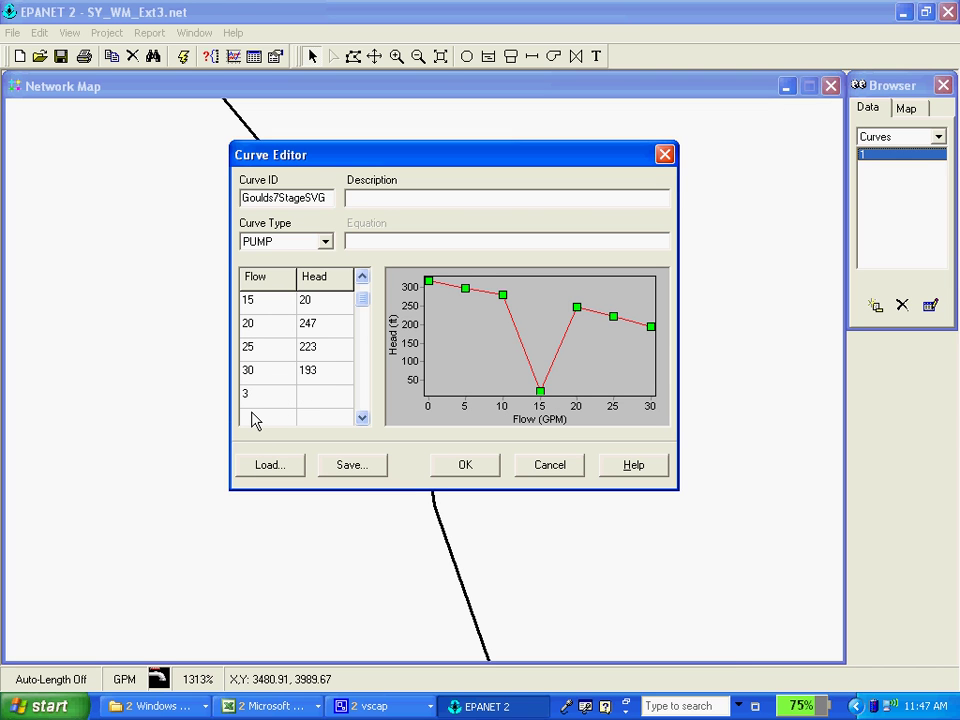
pyautogui.click(309, 395)
pyautogui.write('155')
pyautogui.click(263, 423)
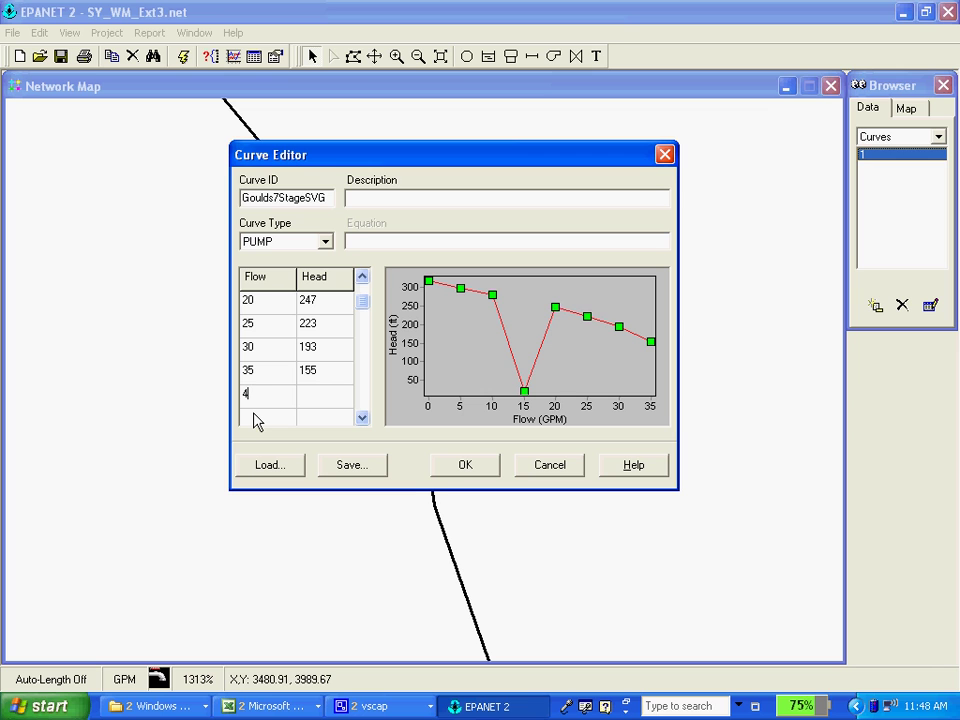
pyautogui.click(345, 397)
pyautogui.write('110')
pyautogui.press('Return')
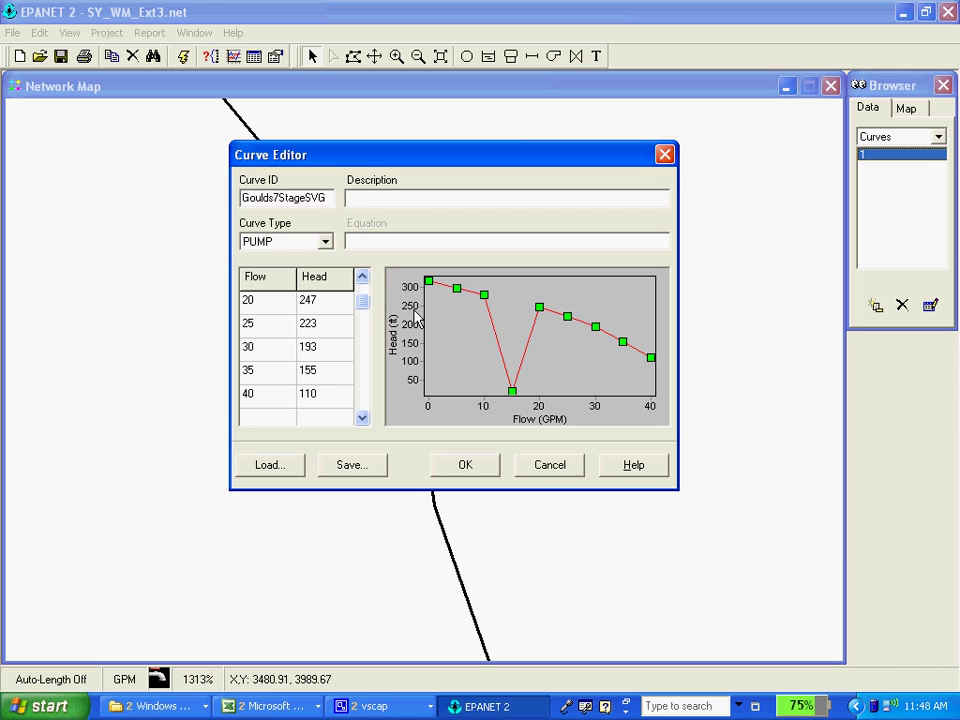
# - Change the head at 15 GPM from 20 to 265 ft
pyautogui.click(364, 279)
pyautogui.click(364, 279)
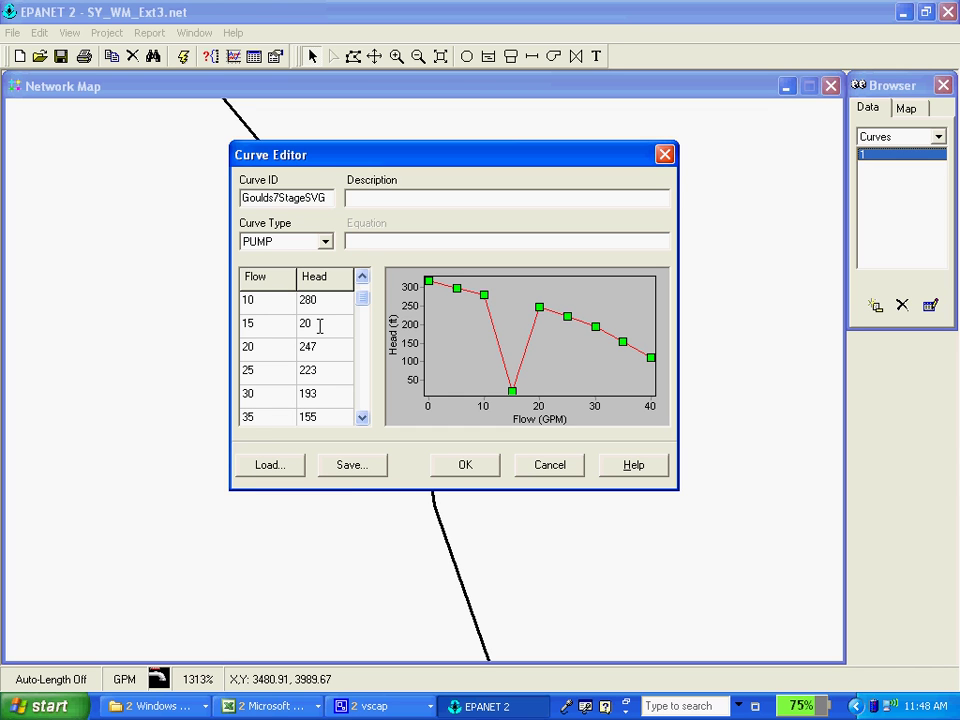
pyautogui.press('BackSpace')
pyautogui.write('65')
pyautogui.click(341, 352)
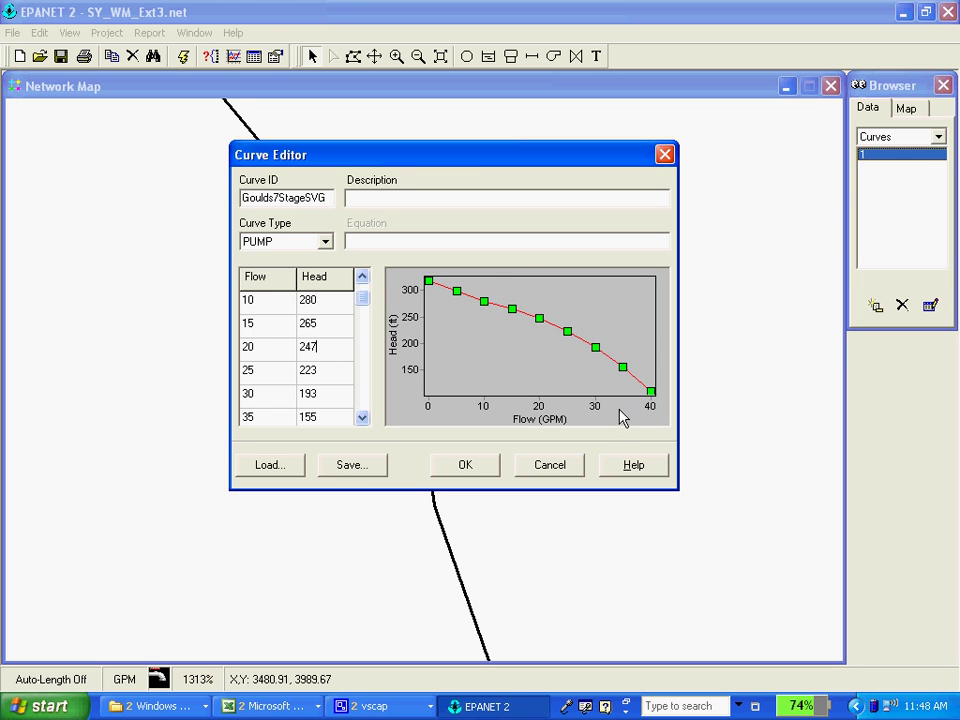
# - Save curve Goulds7StageSVG and enter it as Pump 3's Pump Curve property
pyautogui.click(472, 468)
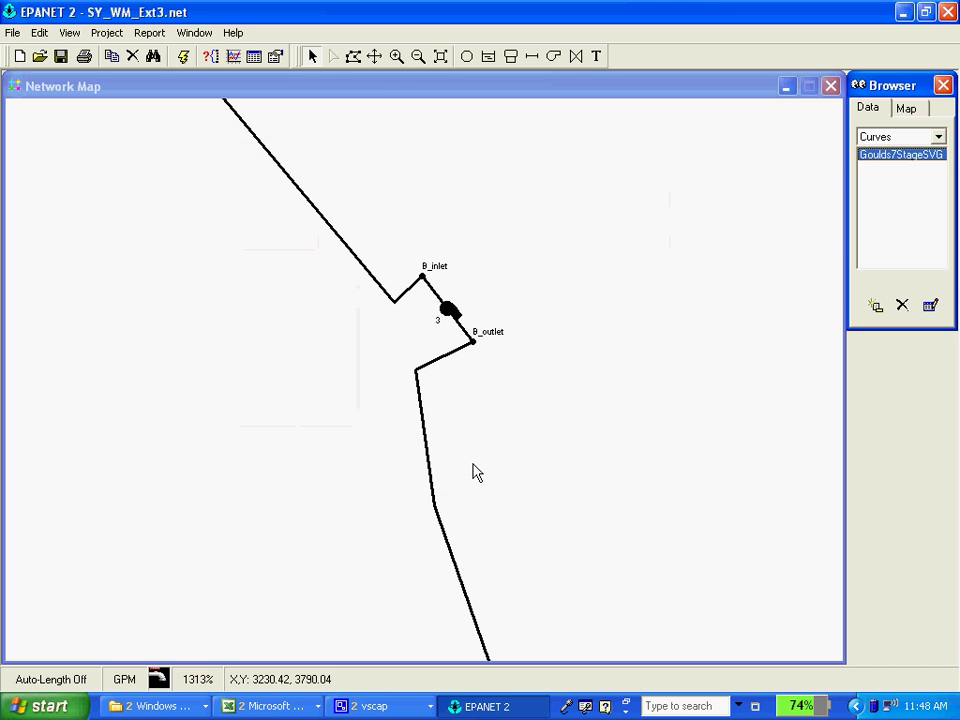
pyautogui.doubleClick(450, 311)
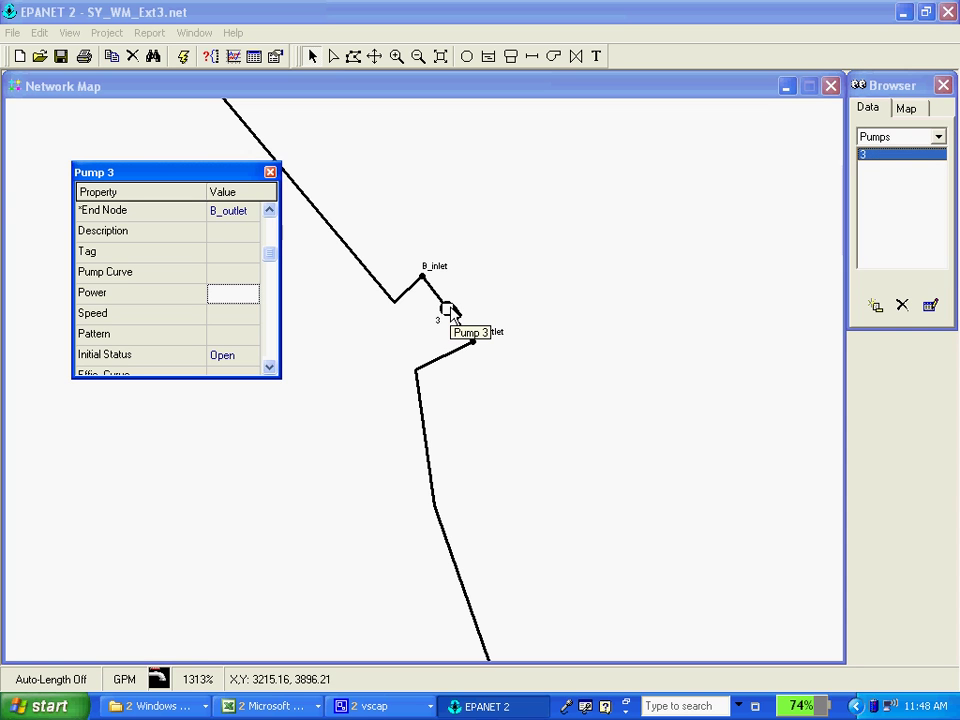
pyautogui.click(238, 271)
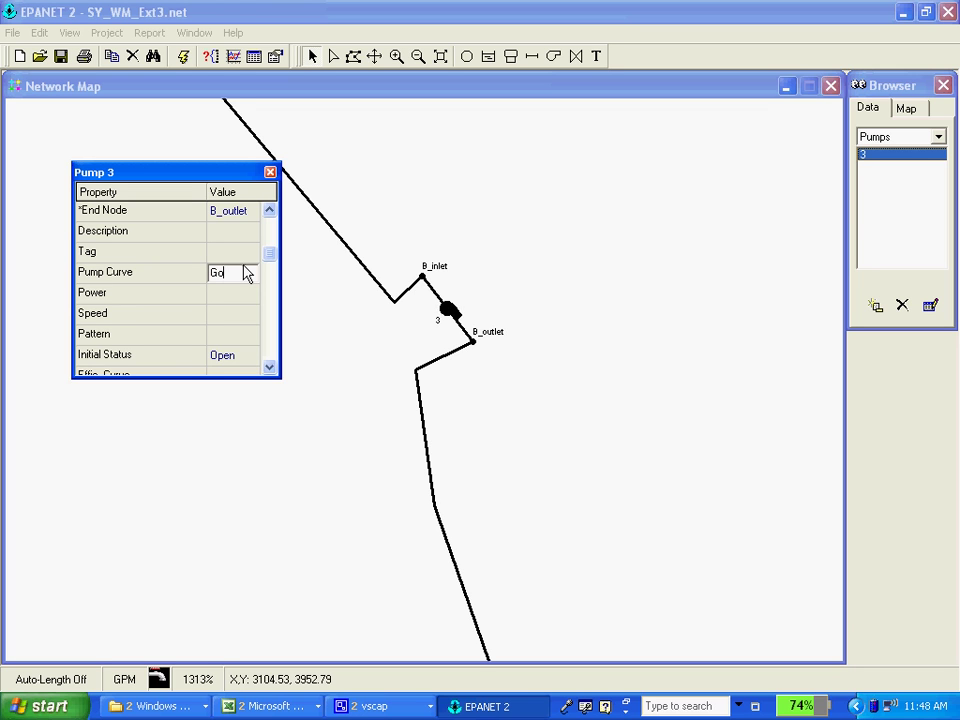
pyautogui.write('Gould')
pyautogui.write('7Sta')
pyautogui.write('ge')
pyautogui.write('S')
pyautogui.write('VG')
pyautogui.click(244, 295)
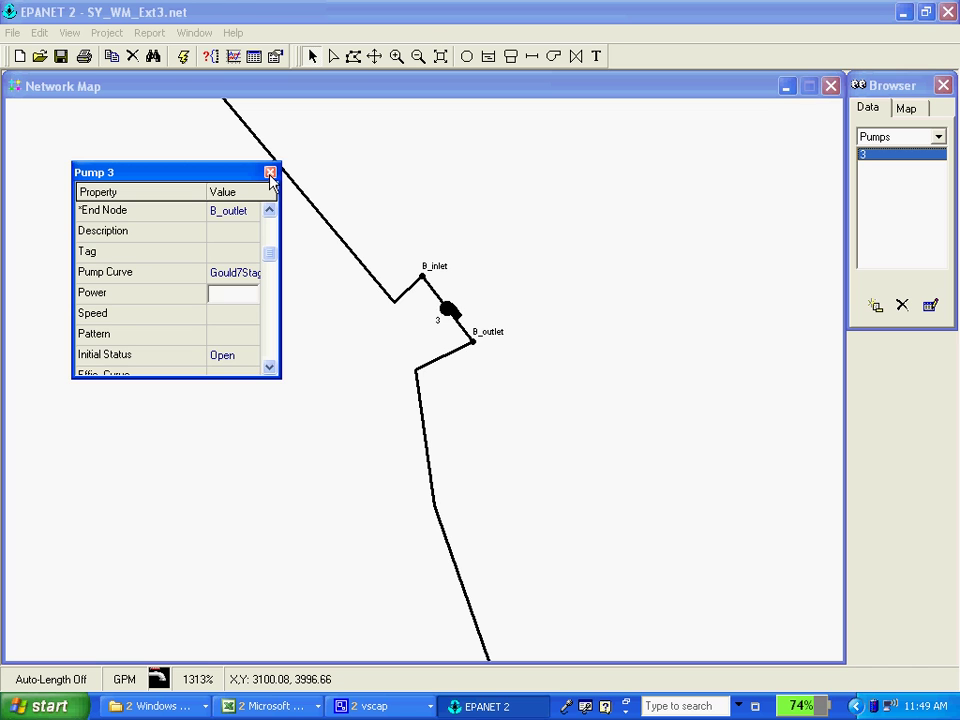
# - Close Pump 3's property editor and switch the Browser to the Curves list
pyautogui.click(270, 174)
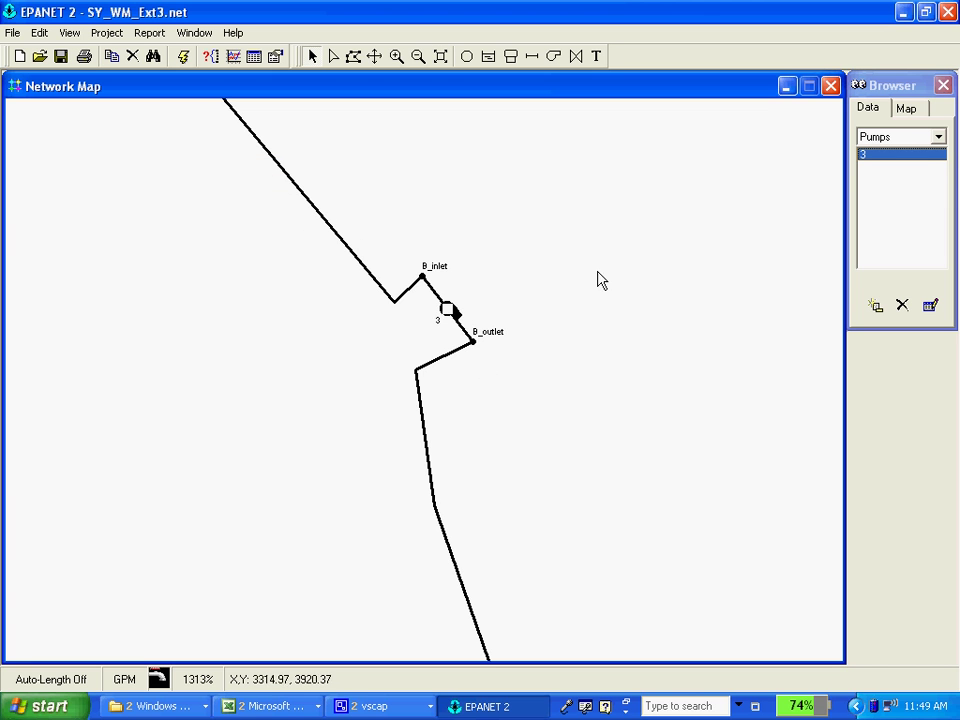
pyautogui.click(938, 137)
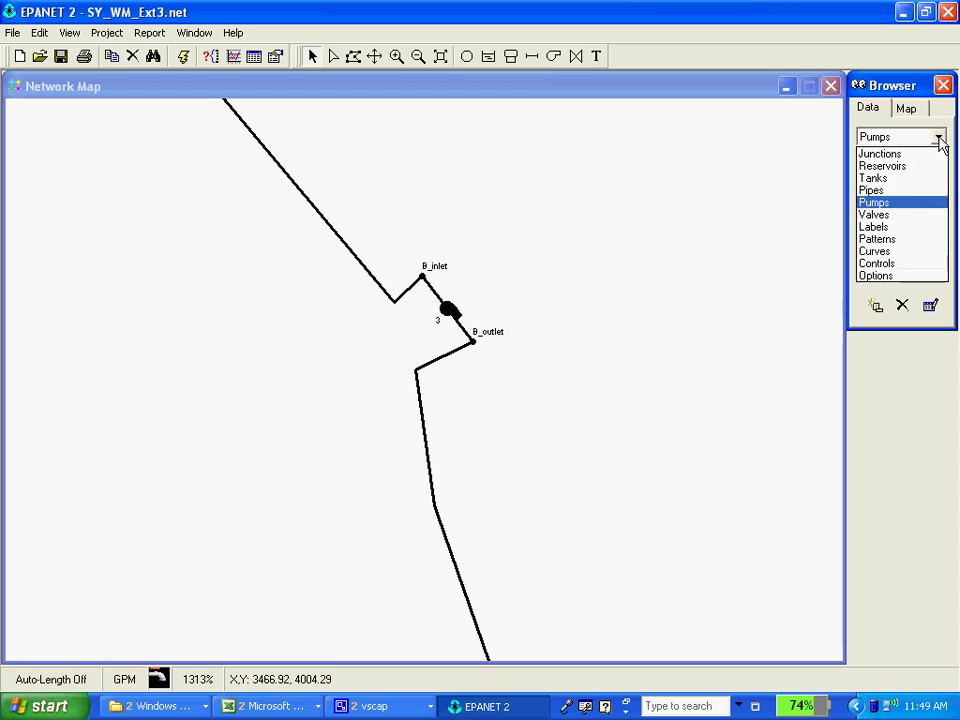
pyautogui.click(900, 251)
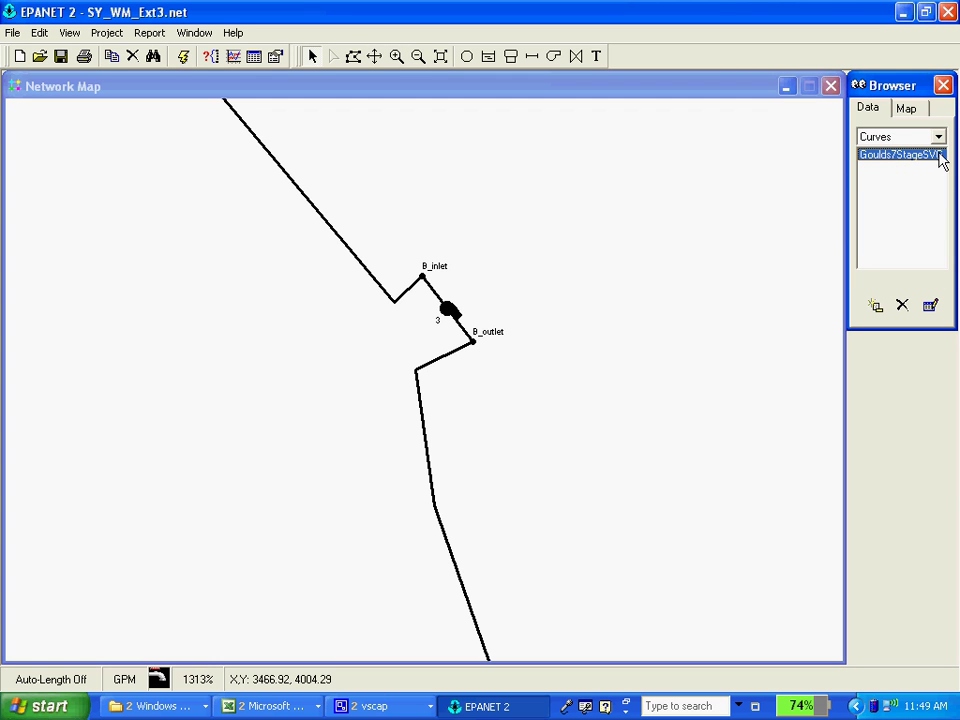